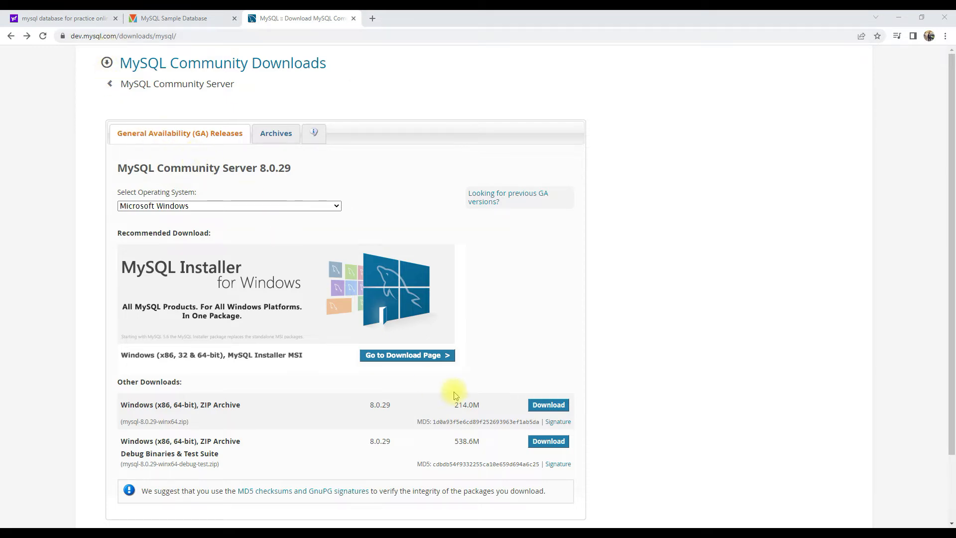
# - Get the 439.6M Windows MSI Installer for MySQL 8.0.29 from the MySQL Community Downloads site
pyautogui.click(414, 358)
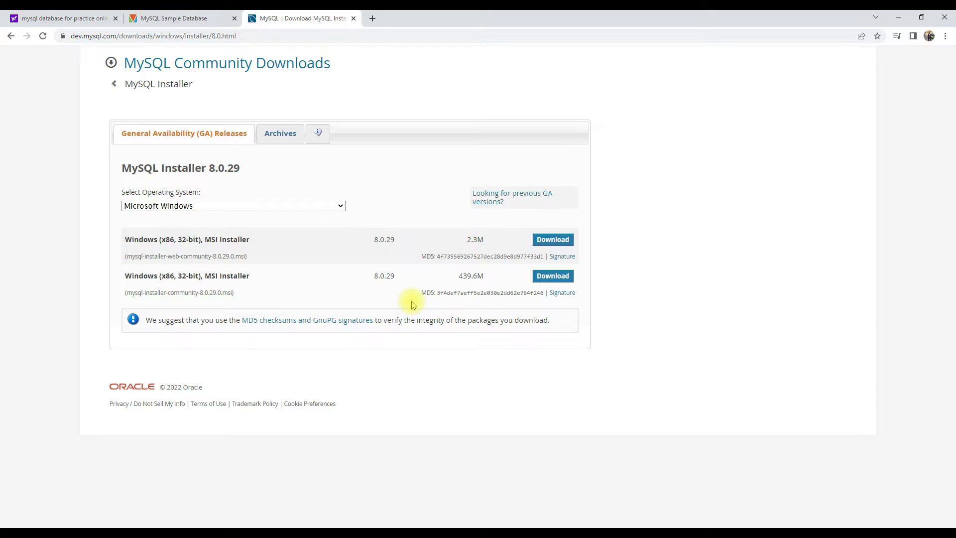
pyautogui.click(556, 280)
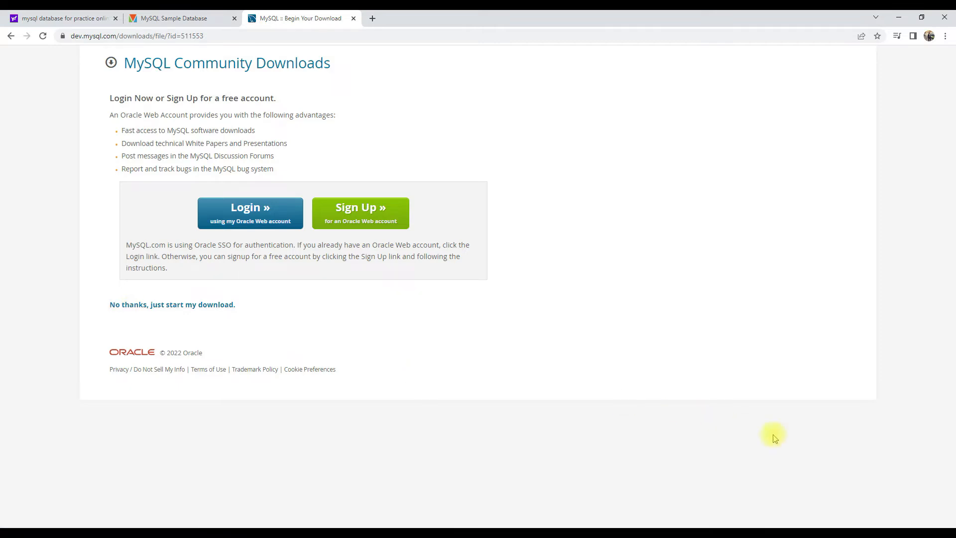
pyautogui.click(922, 520)
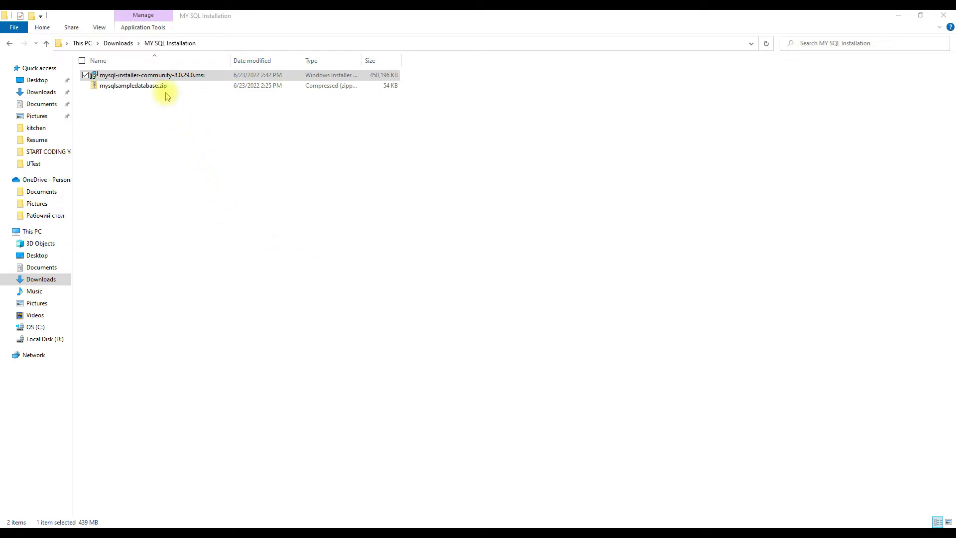
# - Launch mysql-installer-community-8.0.29.0.msi from the MY SQL Installation folder and choose the Custom setup type
pyautogui.click(160, 77)
pyautogui.doubleClick(160, 78)
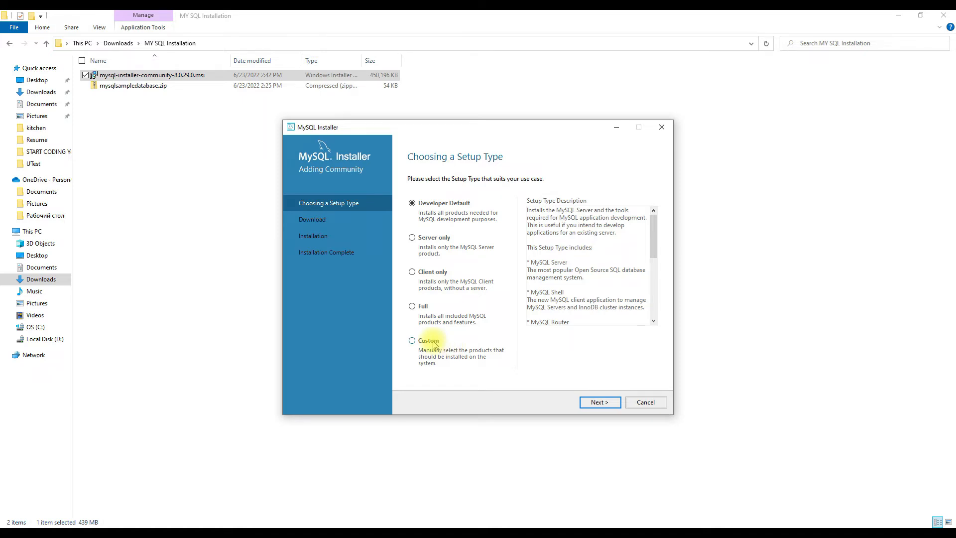
pyautogui.click(412, 340)
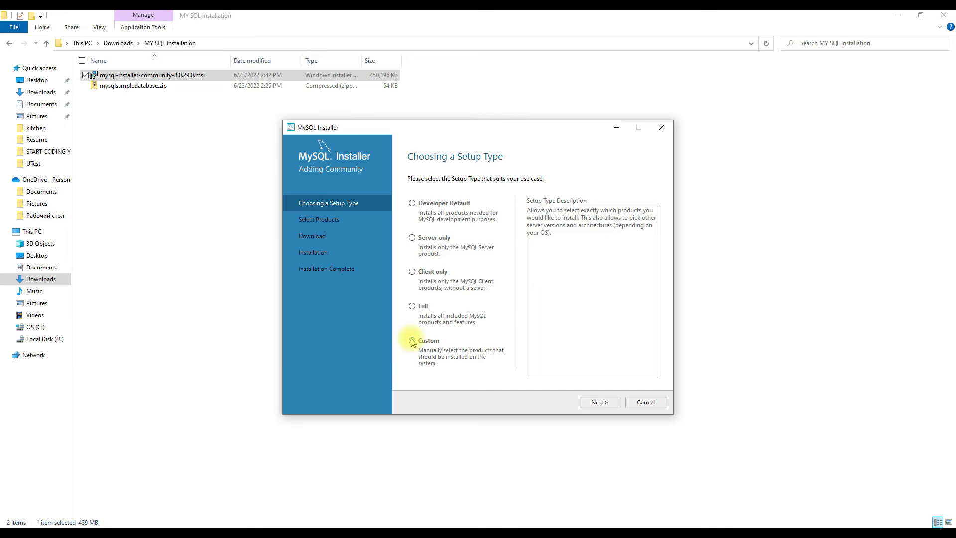
pyautogui.click(599, 403)
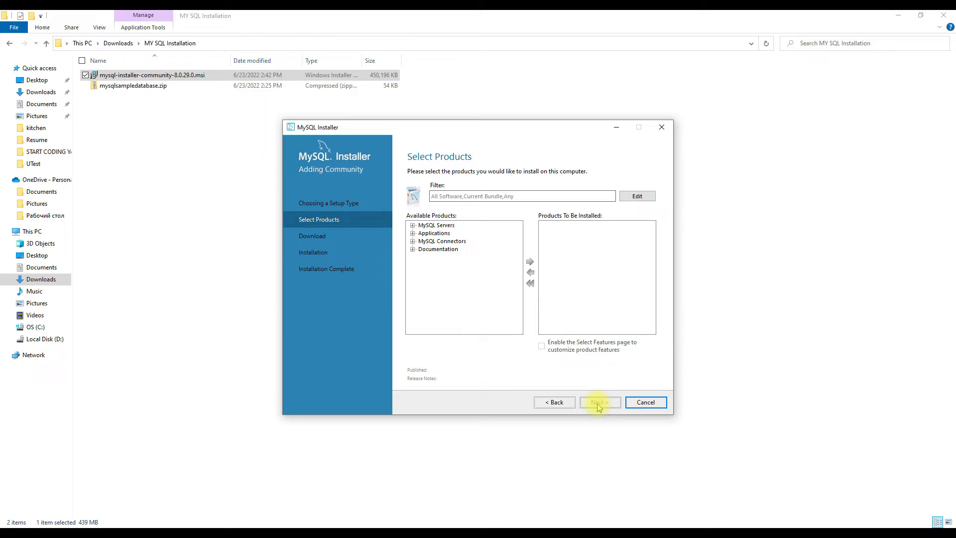
# - Add MySQL Server 8.0.29 - X64 to the products to be installed
pyautogui.click(427, 229)
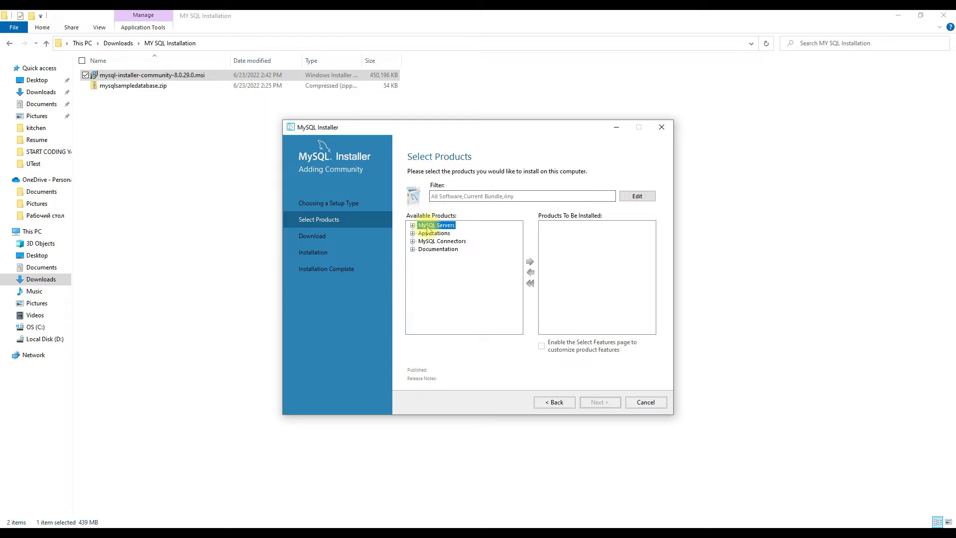
pyautogui.doubleClick(428, 228)
pyautogui.click(478, 249)
pyautogui.click(529, 263)
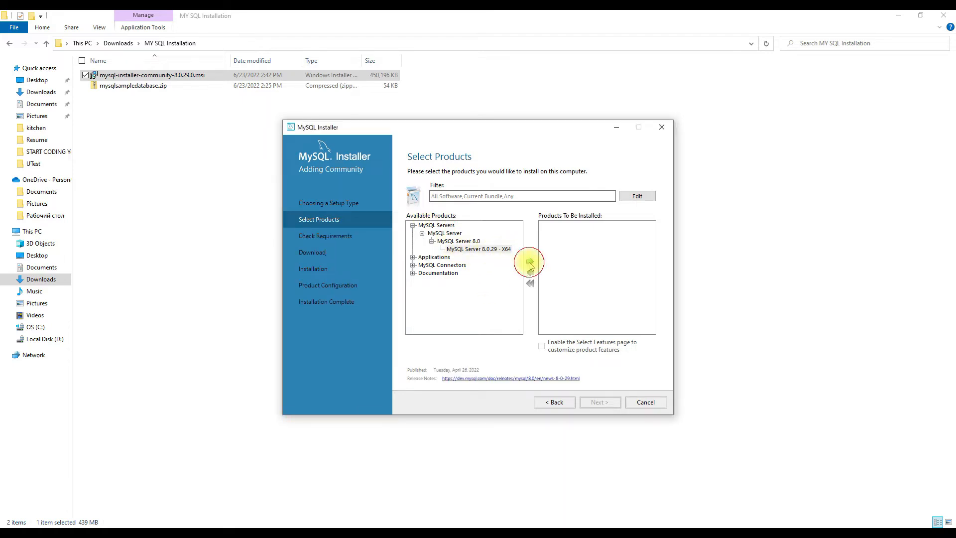
# - Add MySQL Workbench 8.0.29 from the applications to the products to be installed
pyautogui.click(412, 258)
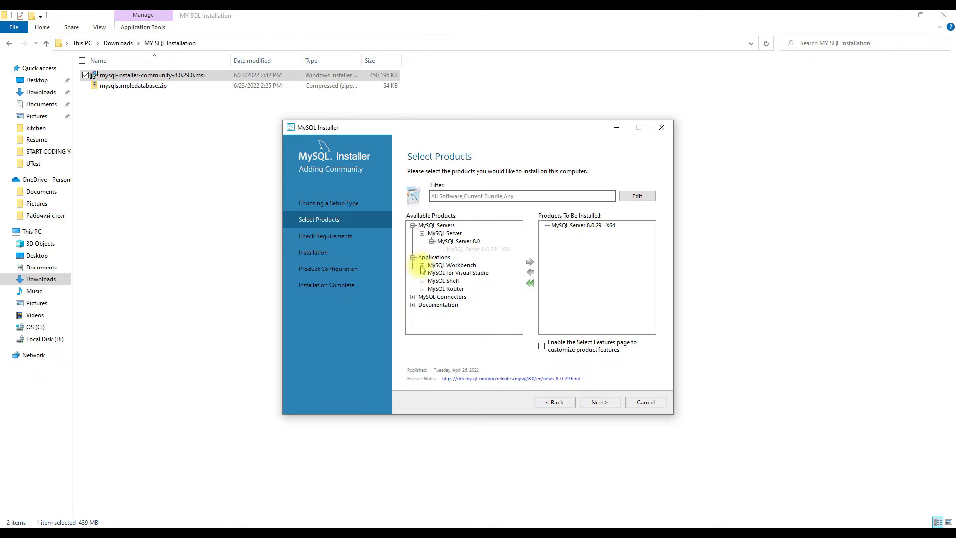
pyautogui.click(422, 265)
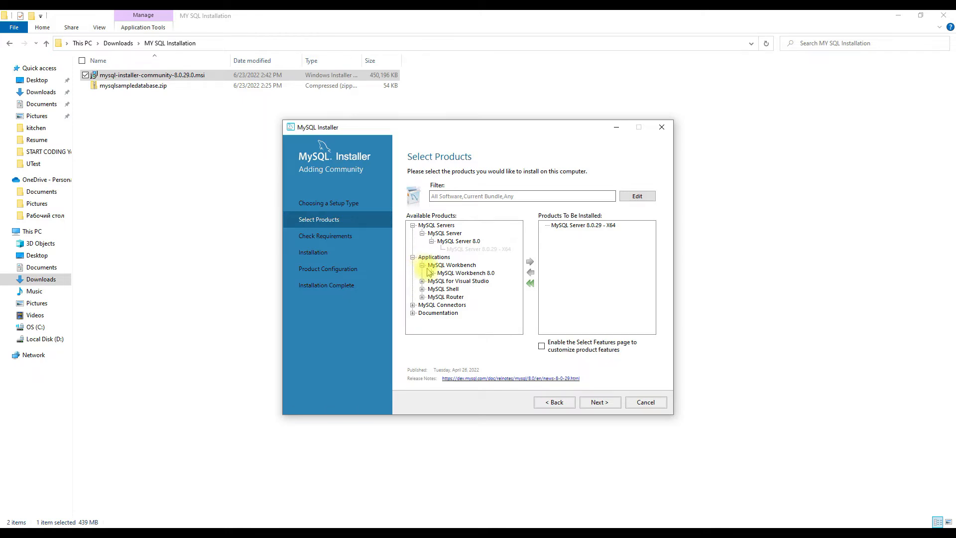
pyautogui.click(432, 273)
pyautogui.click(466, 280)
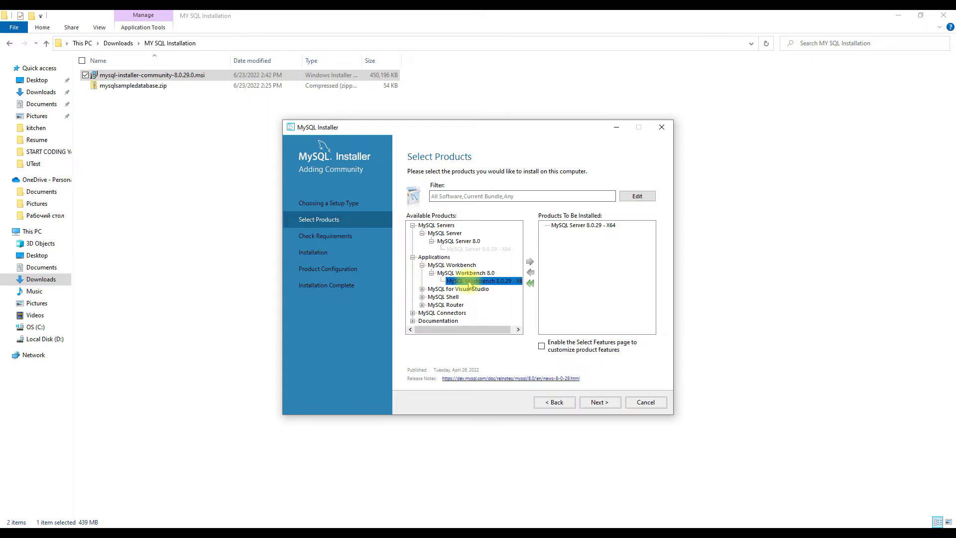
pyautogui.click(527, 263)
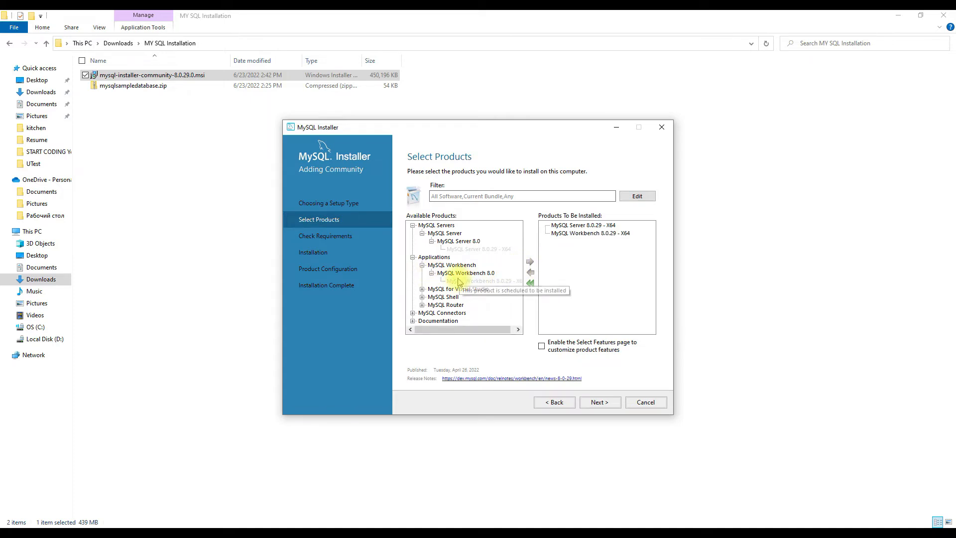
# - Add MySQL Shell 8.0.29 - X64 to the products to be installed and proceed to the requirements check
pyautogui.click(422, 296)
pyautogui.click(431, 304)
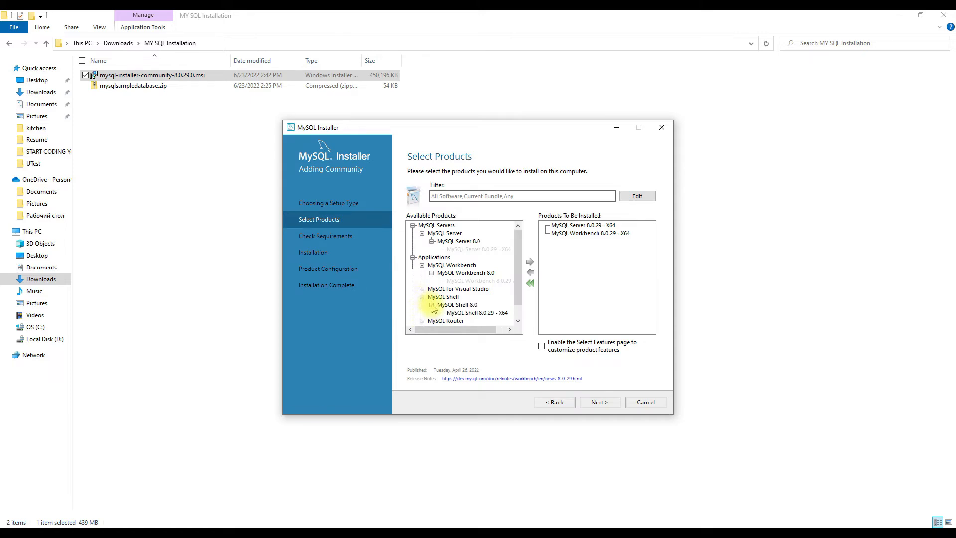
pyautogui.click(455, 313)
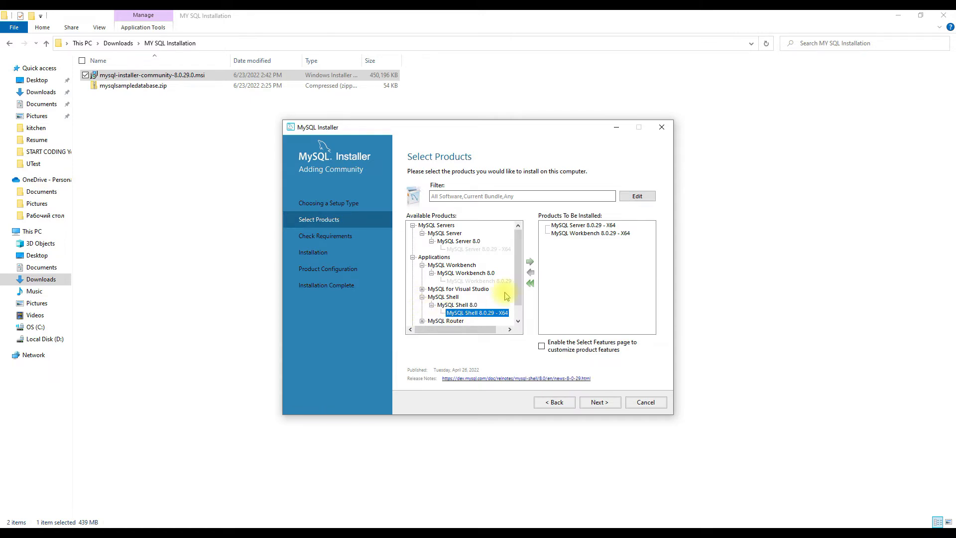
pyautogui.click(530, 261)
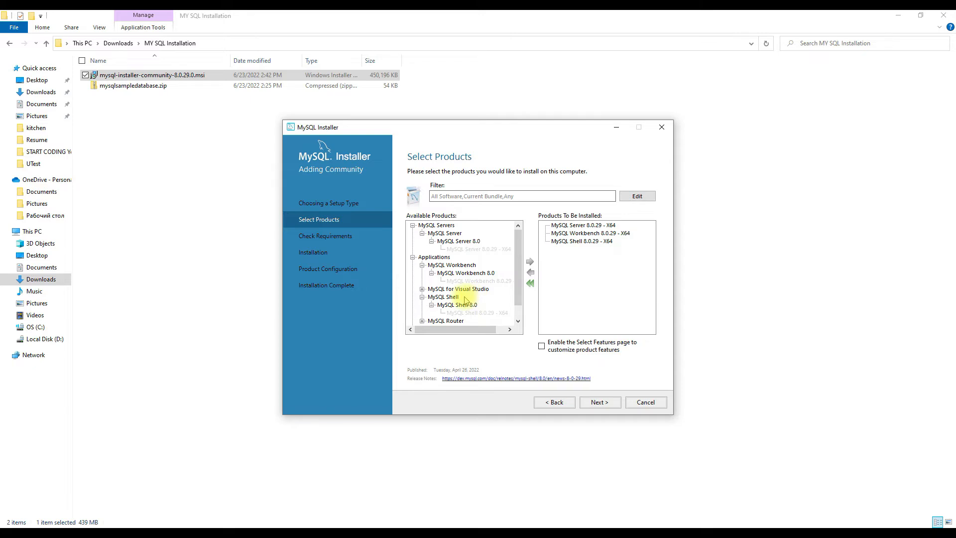
pyautogui.click(599, 402)
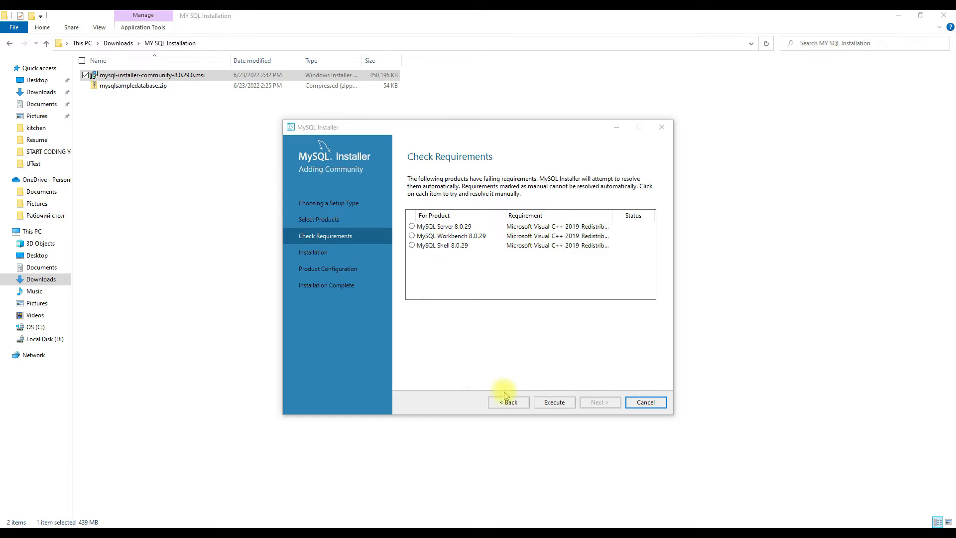
# - Resolve the failing requirements by accepting the license and installing the Microsoft Visual C++ 2015-2019 Redistributable (x64)
pyautogui.click(559, 403)
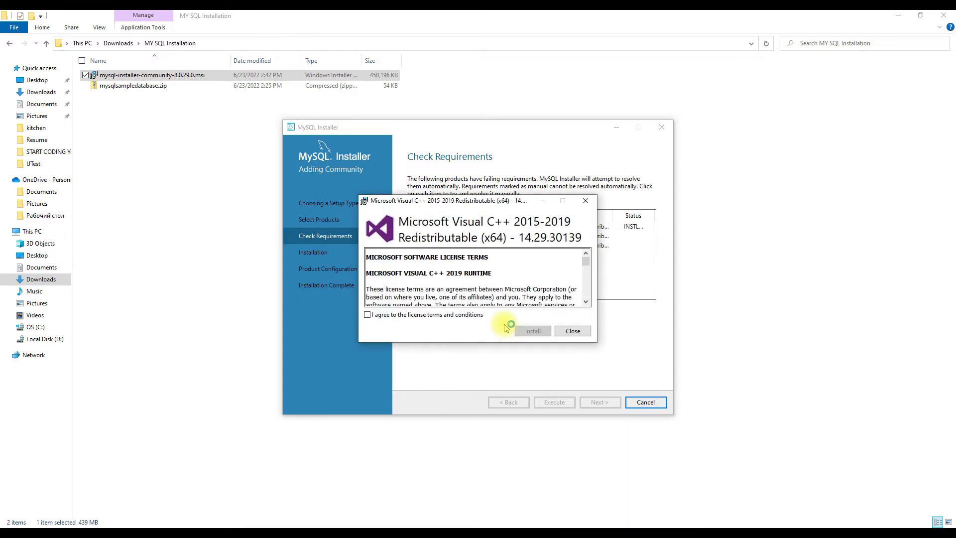
pyautogui.click(367, 315)
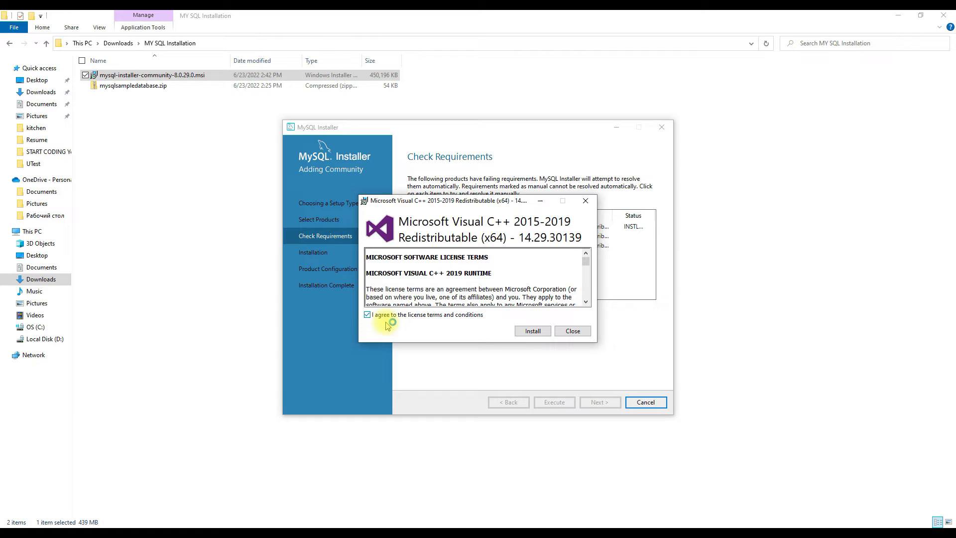
pyautogui.click(523, 333)
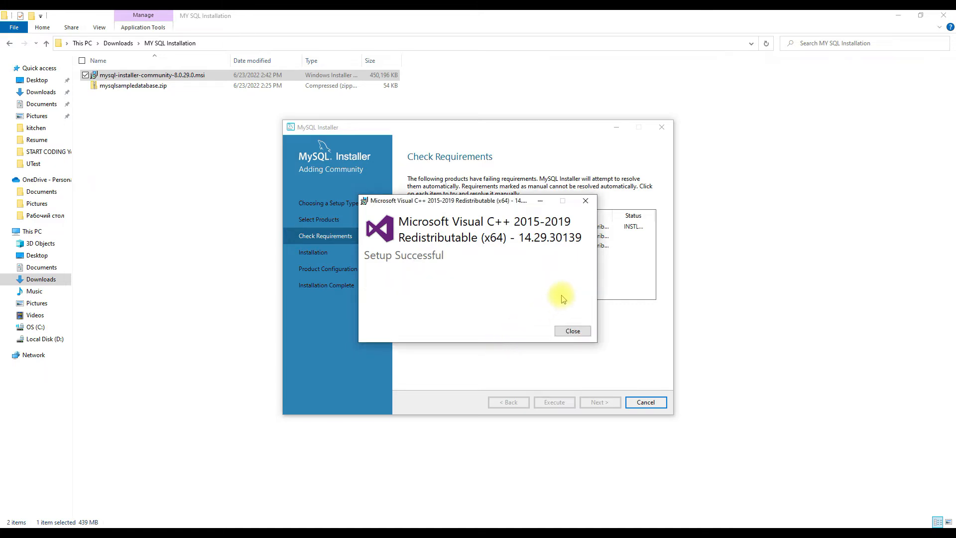
pyautogui.click(573, 332)
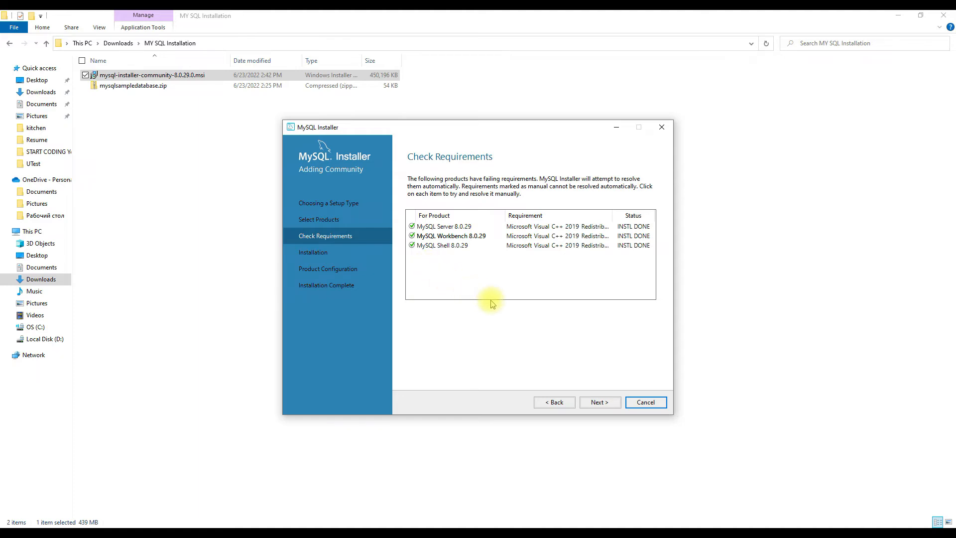
# - Install MySQL Server, Workbench and Shell 8.0.29 and continue to product configuration
pyautogui.click(599, 402)
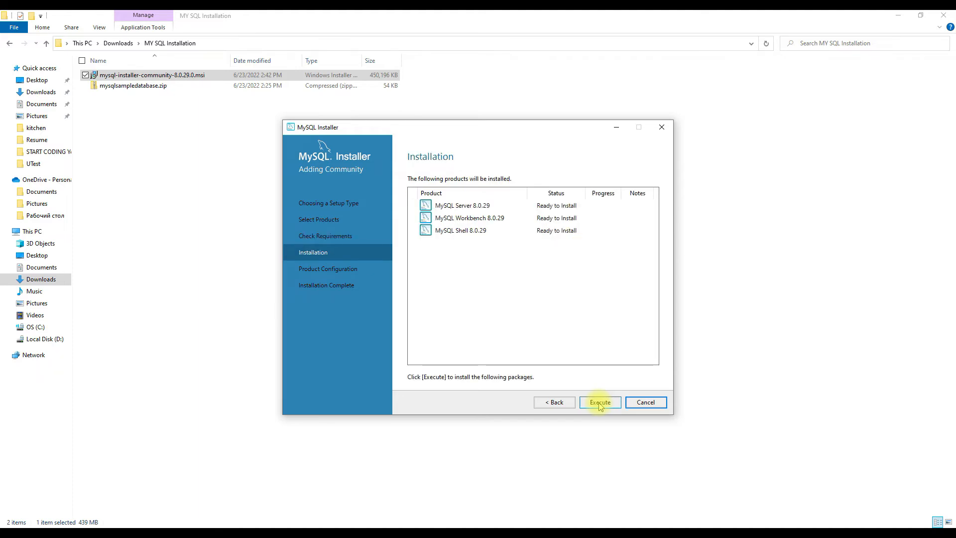
pyautogui.click(600, 402)
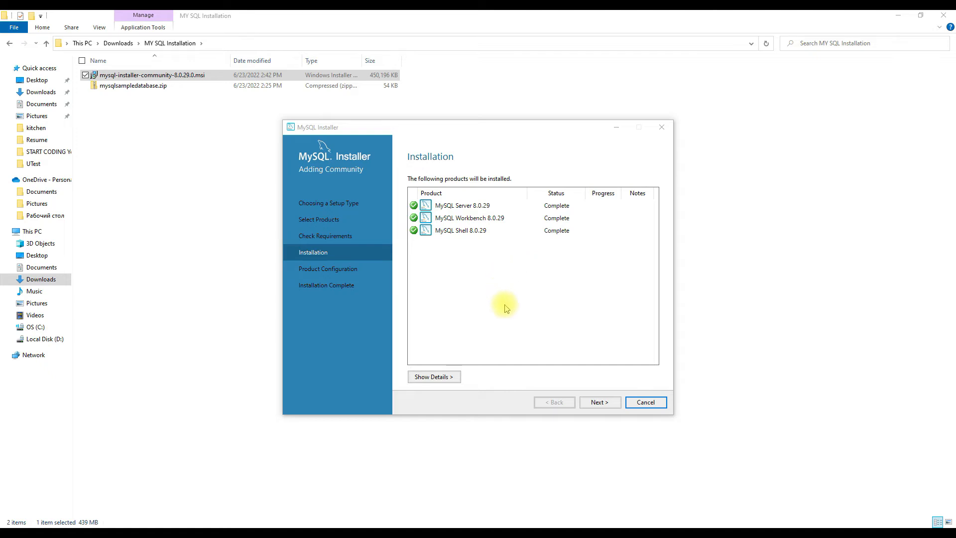
pyautogui.click(613, 398)
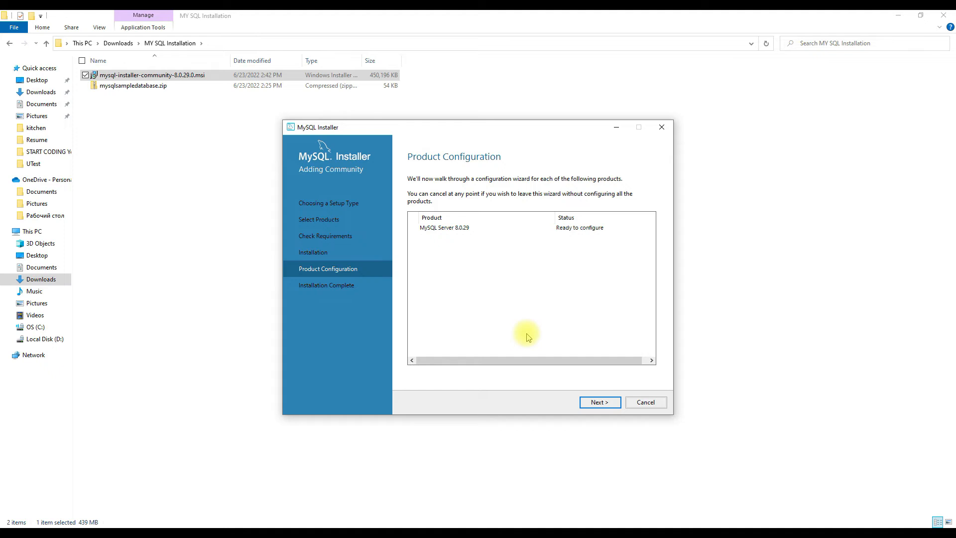
# - Configure MySQL Server as a Development Computer with TCP/IP on port 3306 and strong password encryption for authentication
pyautogui.click(600, 401)
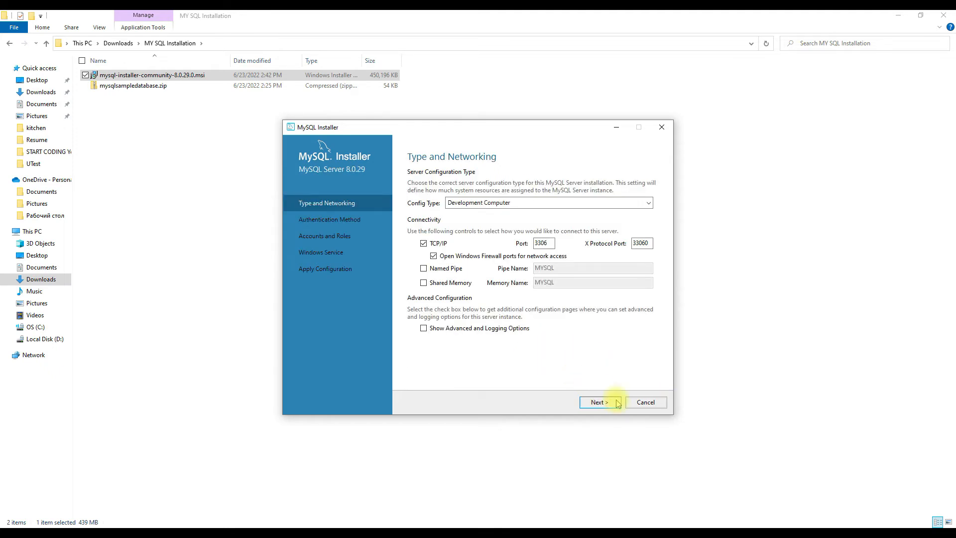
pyautogui.click(606, 404)
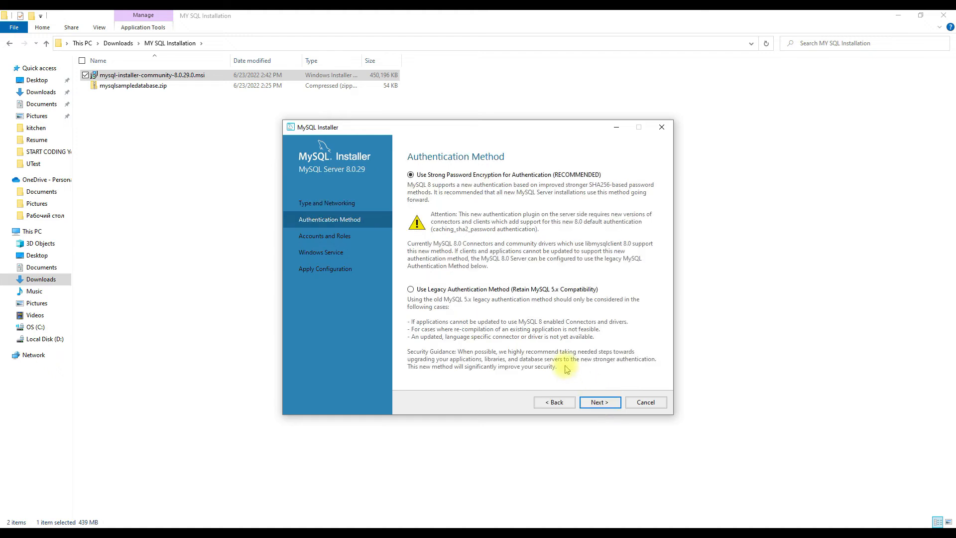
pyautogui.click(600, 403)
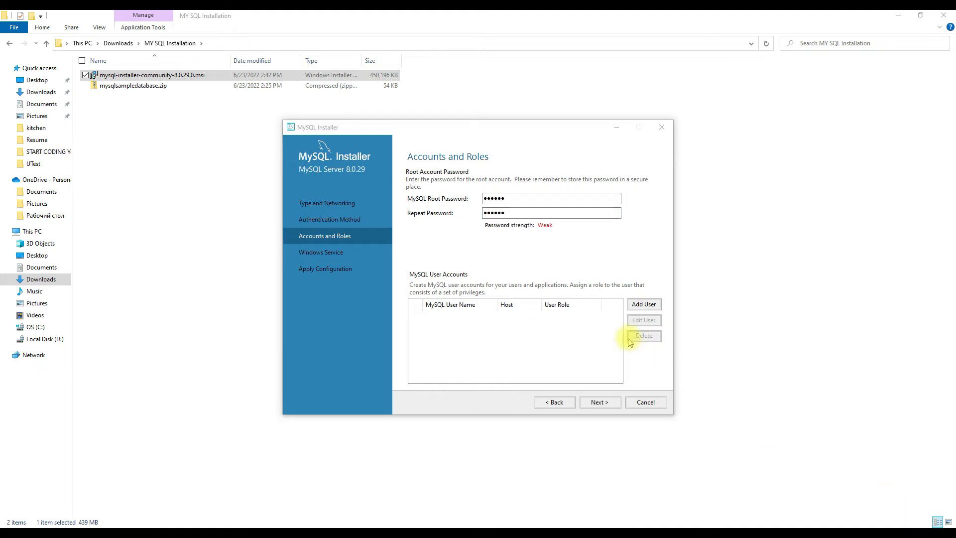
# - Set the MySQL root account password and keep the server as Windows service MySQL80 under the Standard System Account
pyautogui.click(605, 406)
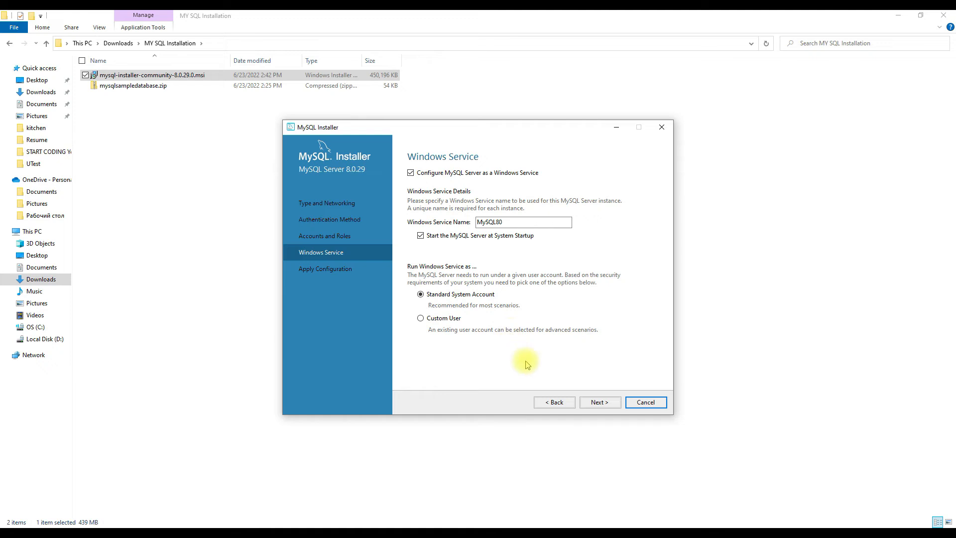
pyautogui.click(600, 403)
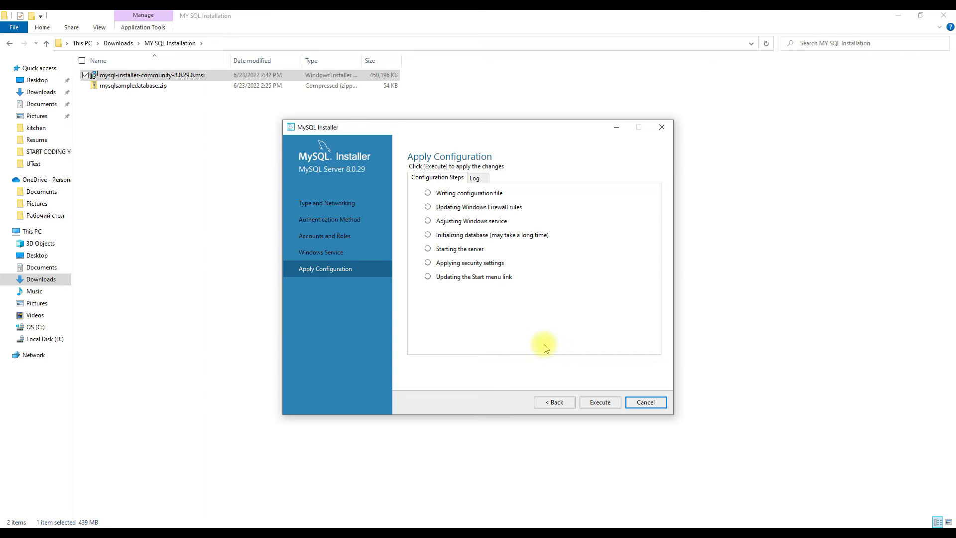
# - Apply the server configuration and finish the setup with MySQL Workbench and MySQL Shell set to start
pyautogui.click(595, 403)
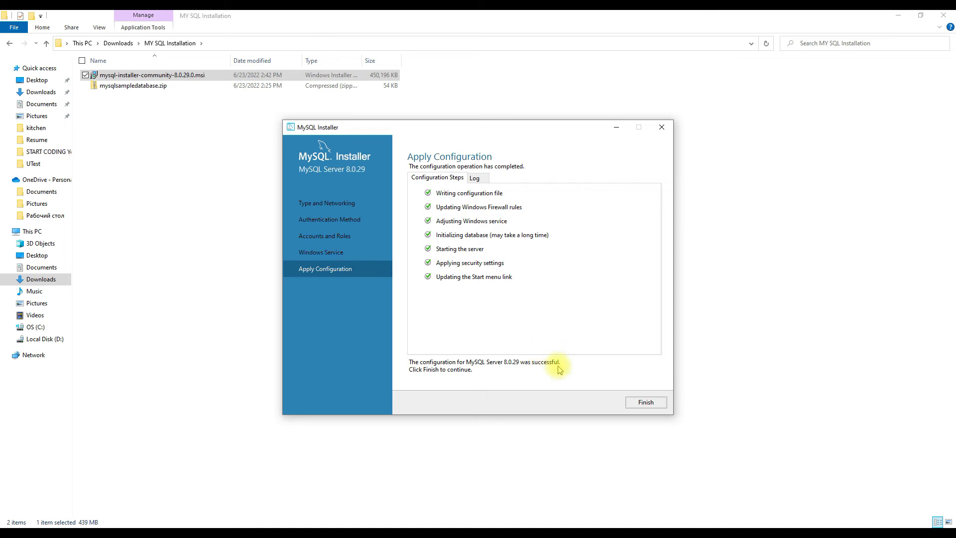
pyautogui.click(646, 403)
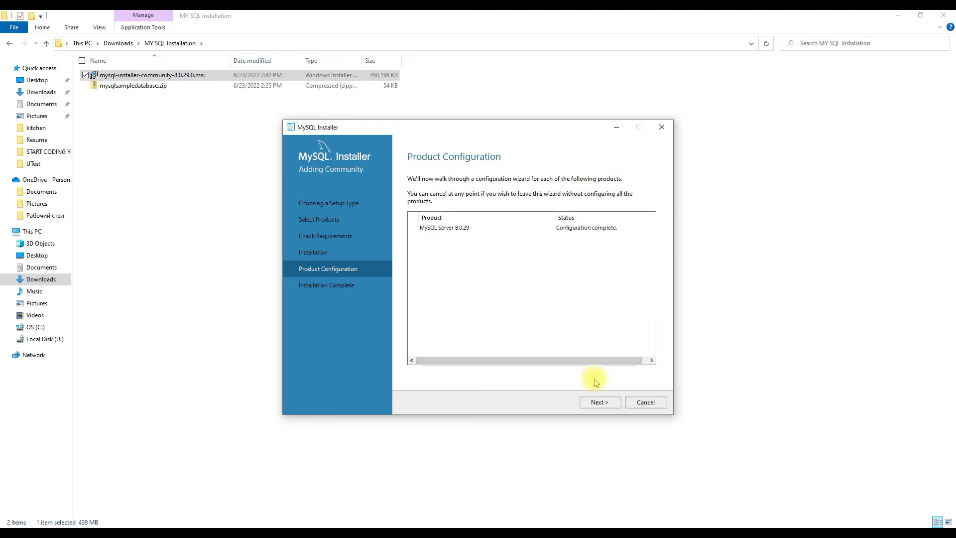
pyautogui.click(588, 403)
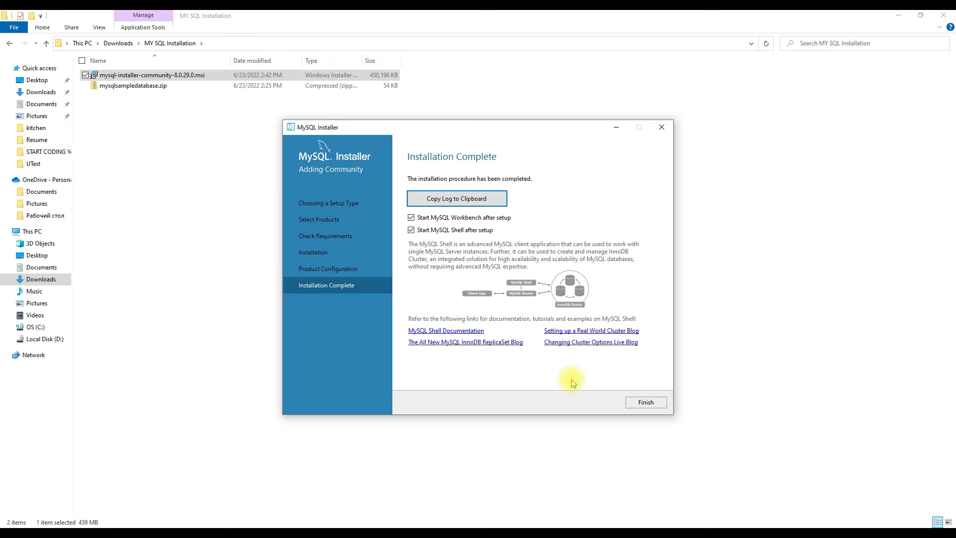
pyautogui.click(647, 403)
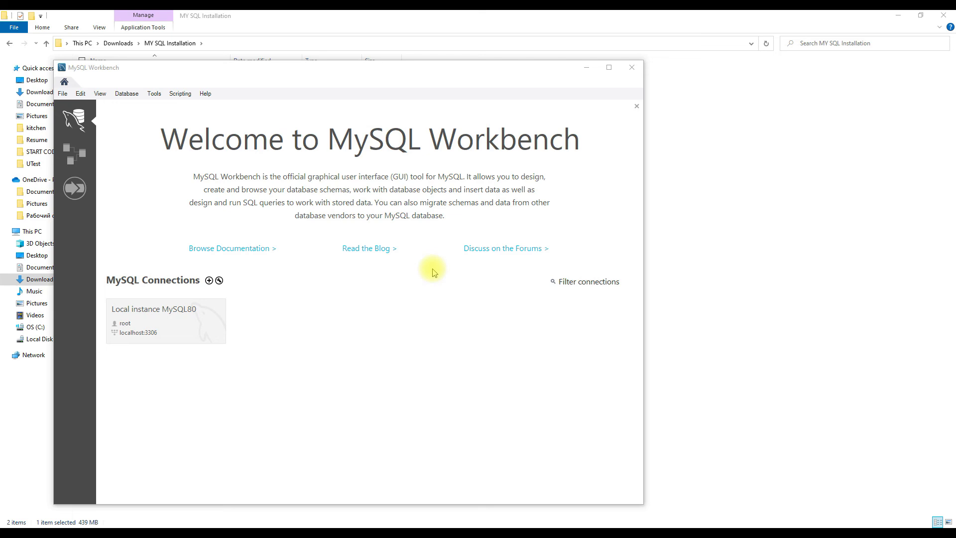
# - Open the Local instance MySQL80 connection in MySQL Workbench by entering the root password and saving it in the vault
pyautogui.click(168, 313)
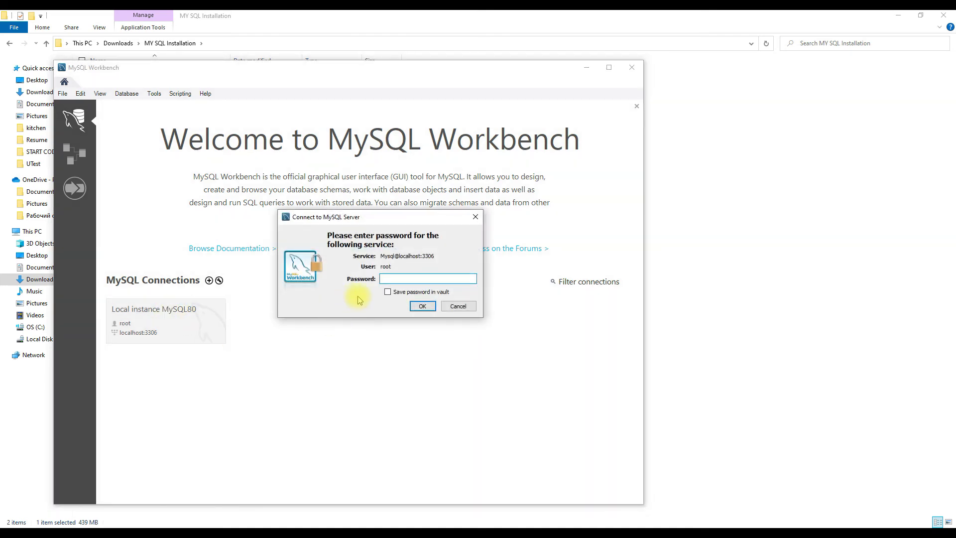
pyautogui.write('******')
pyautogui.click(392, 292)
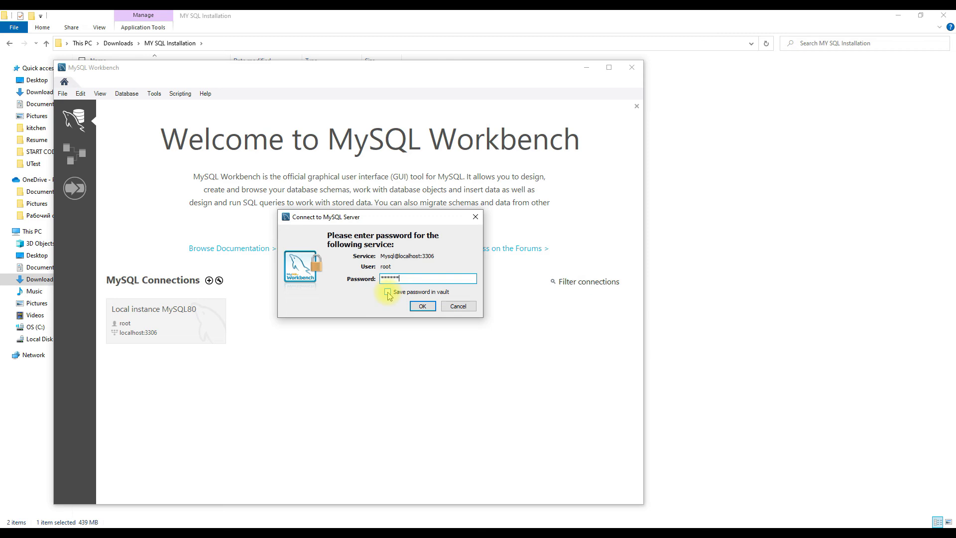
pyautogui.click(421, 306)
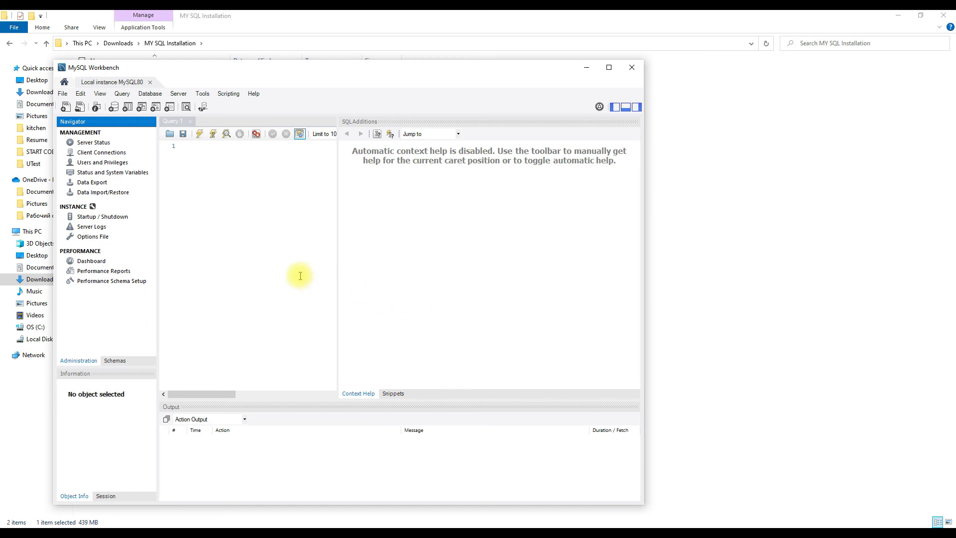
# - Connect to the database using the stored connection Local instance MySQL80
pyautogui.click(148, 95)
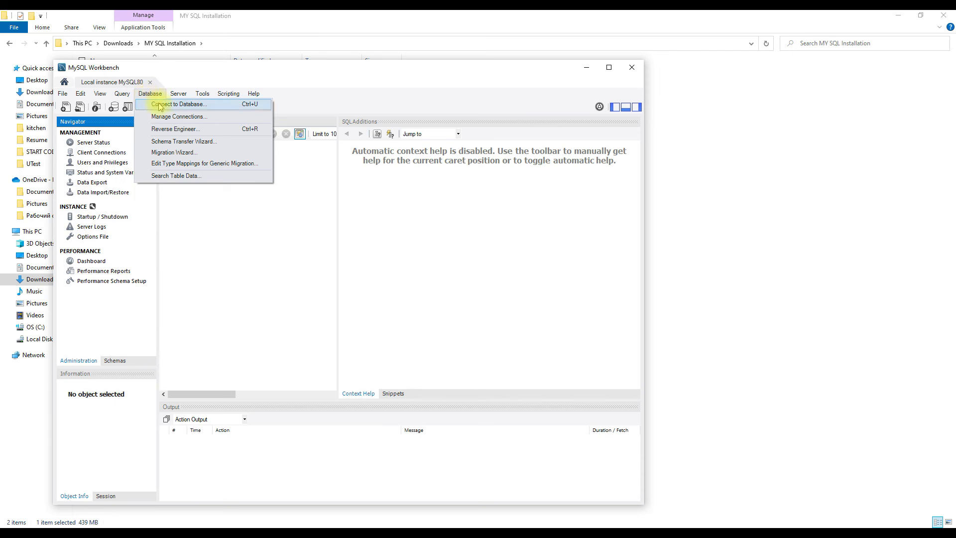
pyautogui.click(164, 104)
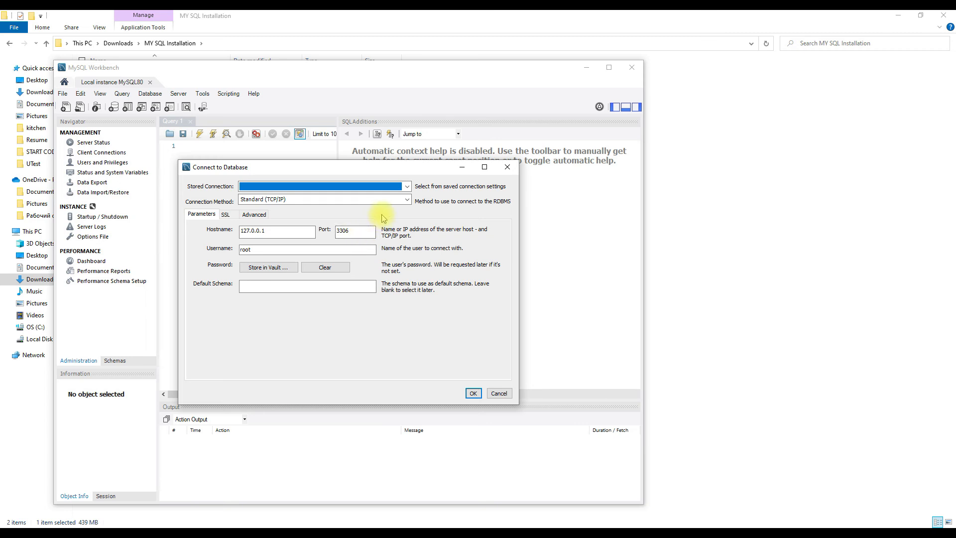
pyautogui.click(407, 187)
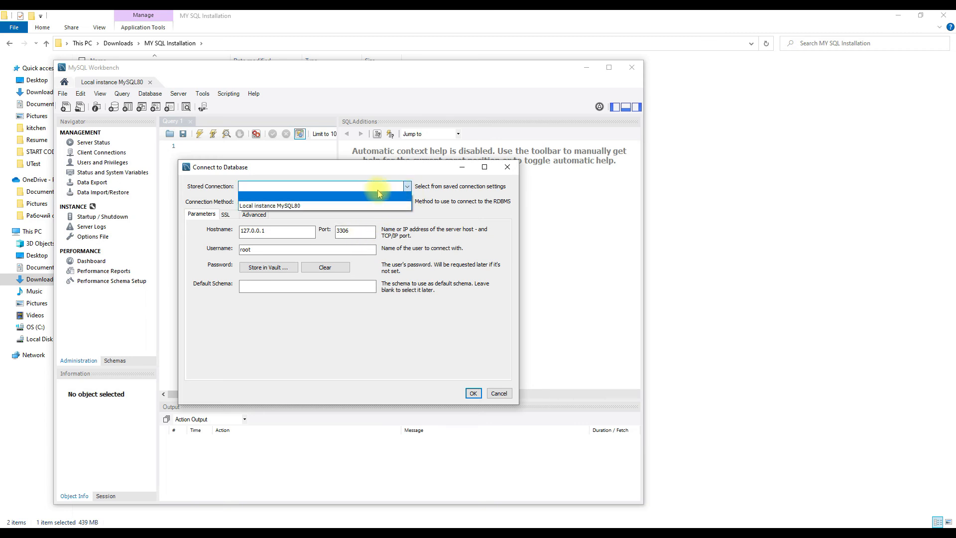
pyautogui.click(279, 206)
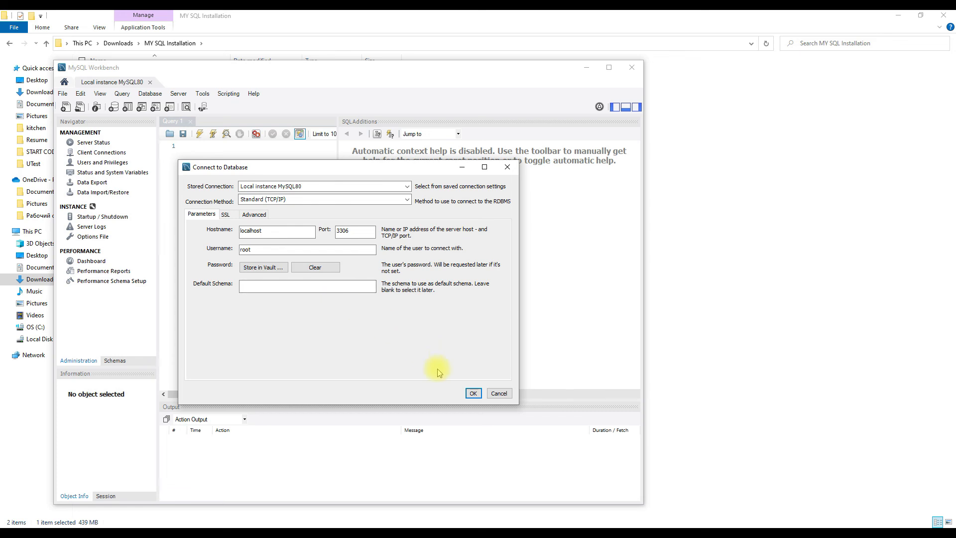
pyautogui.click(473, 394)
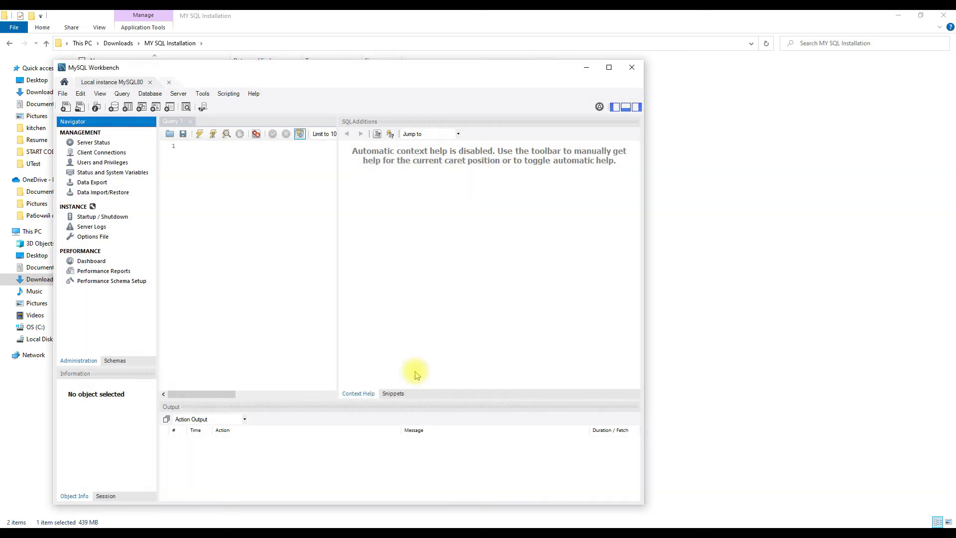